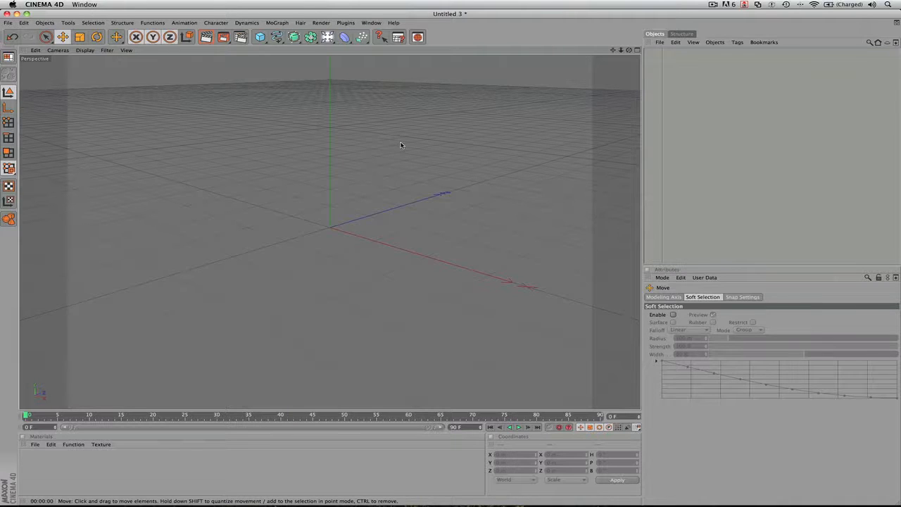
Add a cube to the scene and move it freely to about X 5 m, Y 4.6 m, Z -1.6 m
click(259, 36)
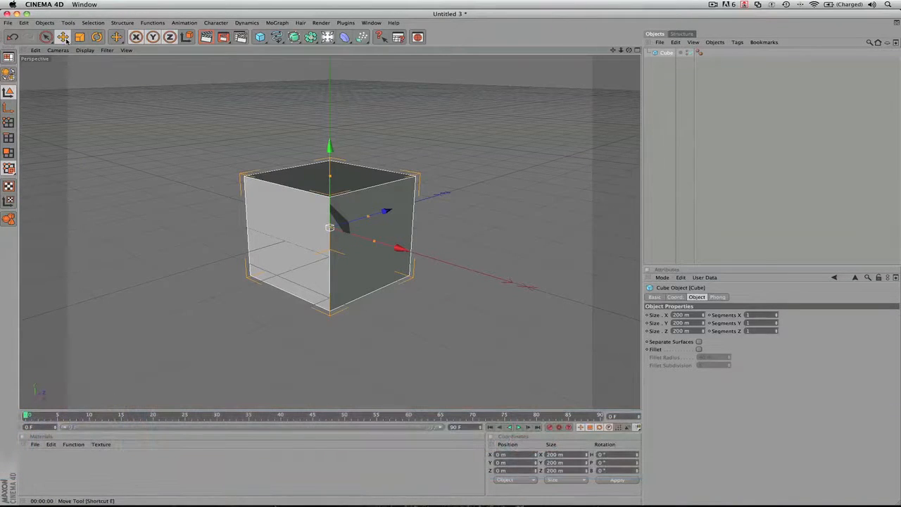
key(r)
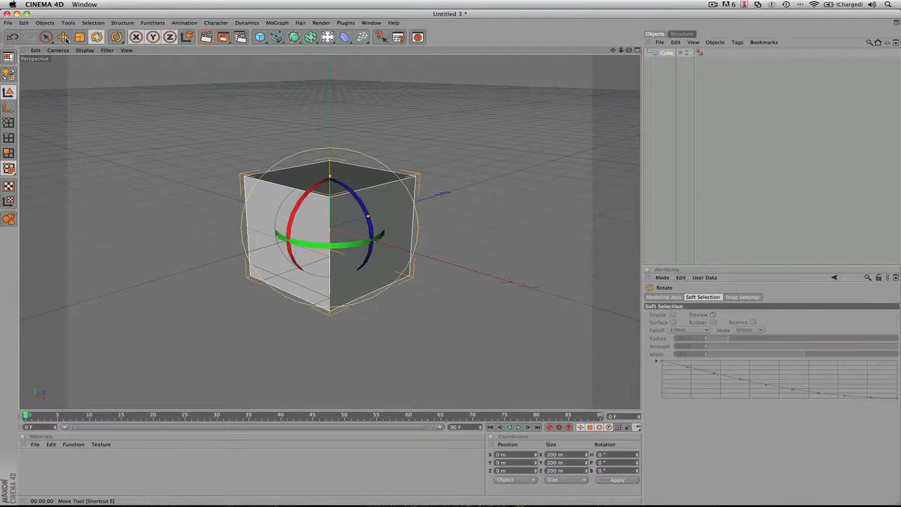
key(t)
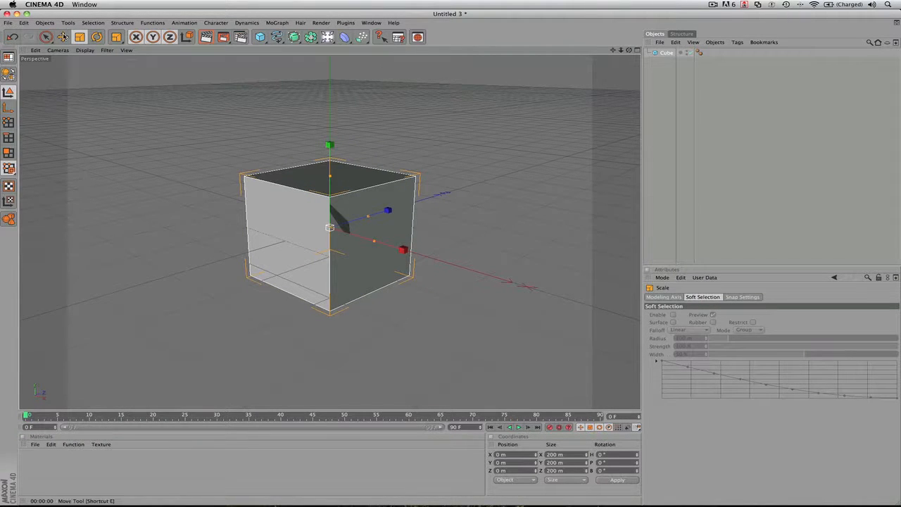
click(63, 36)
mouse_move(329, 227)
mouse_down()
mouse_move(330, 178)
mouse_move(329, 247)
mouse_move(345, 243)
mouse_move(331, 236)
mouse_up()
key(r)
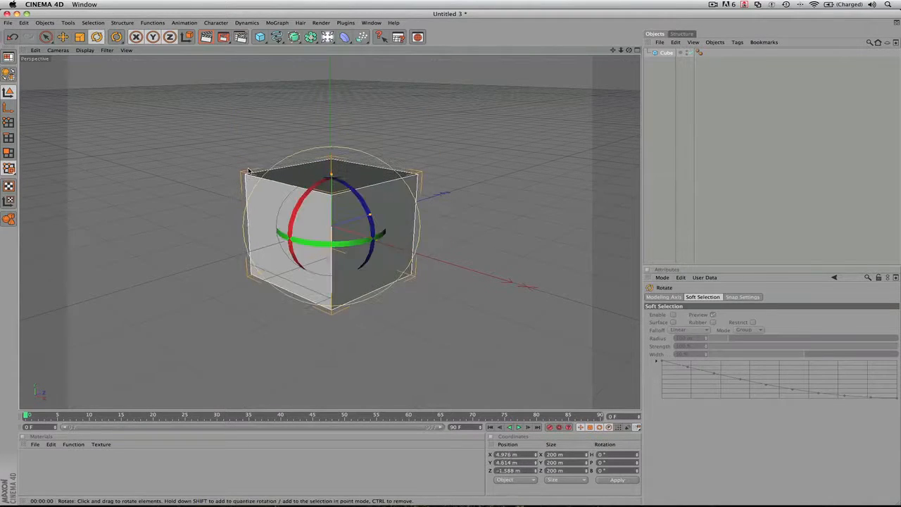
click(81, 36)
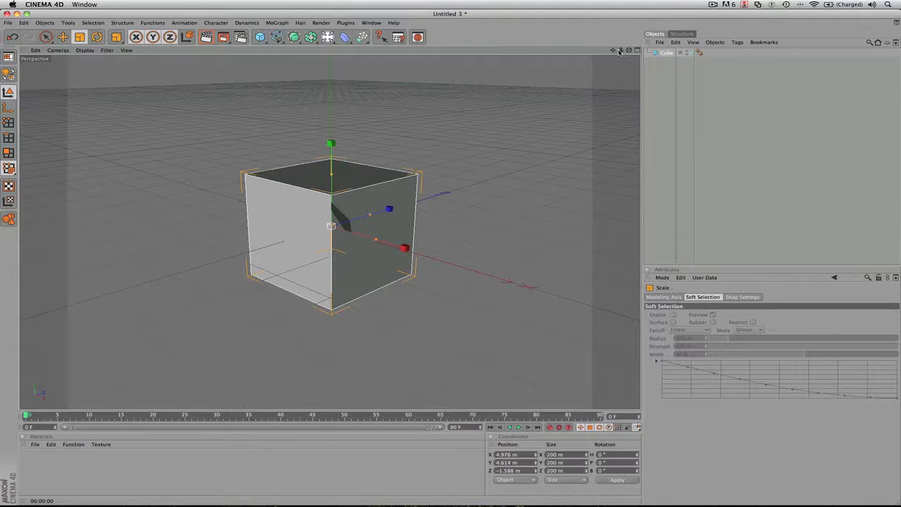
click(67, 39)
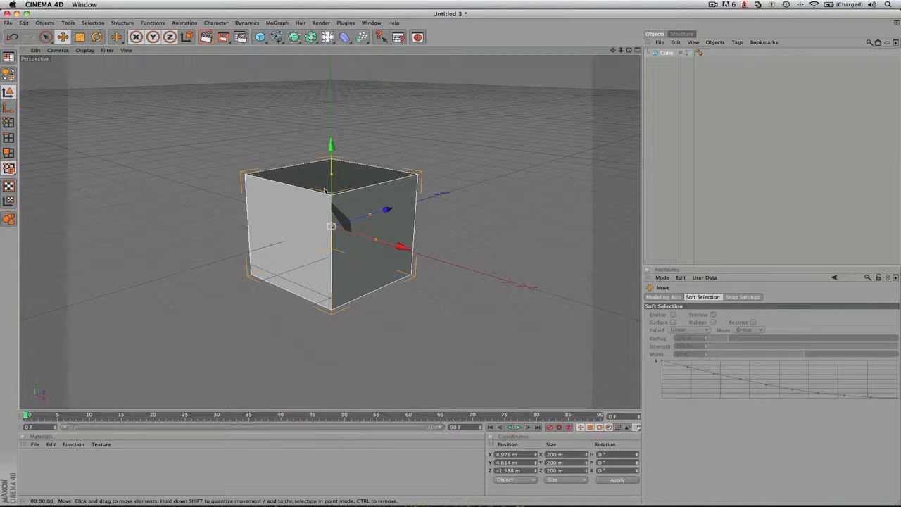
Select the cube and rename it with a person's first name in its basic properties
click(413, 206)
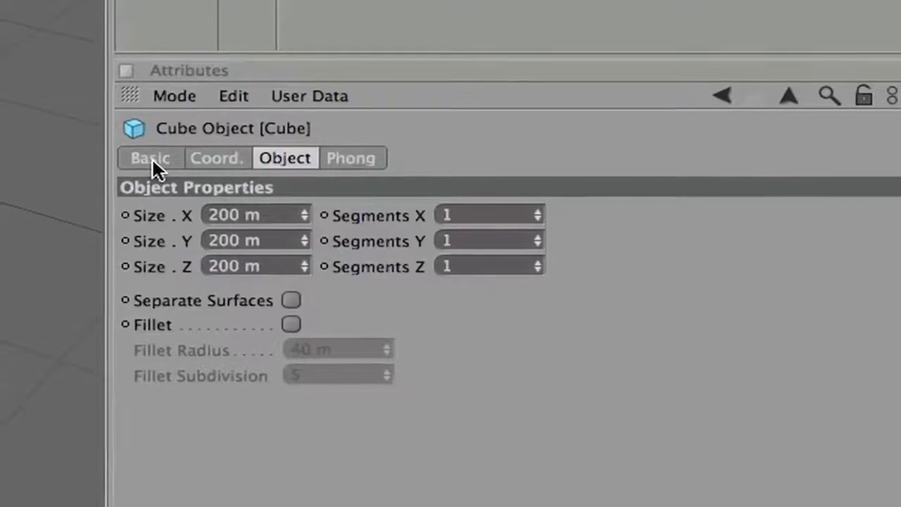
click(655, 298)
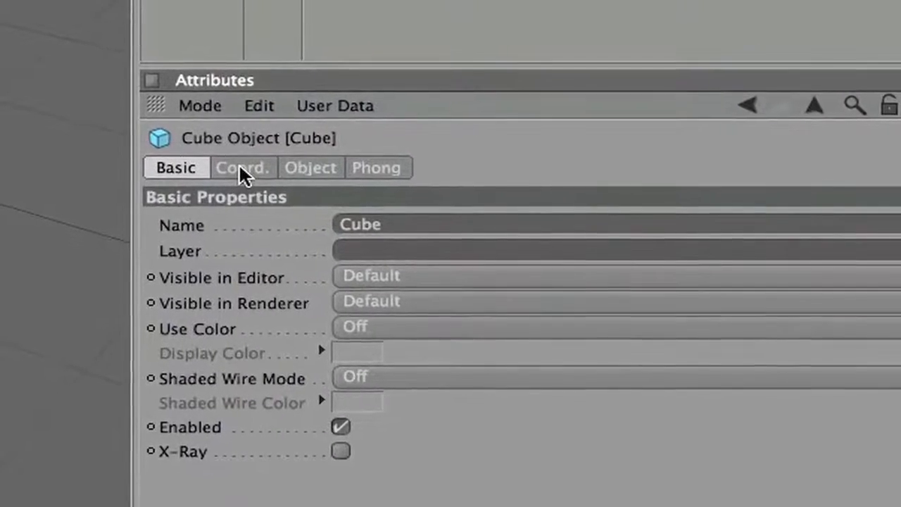
click(420, 227)
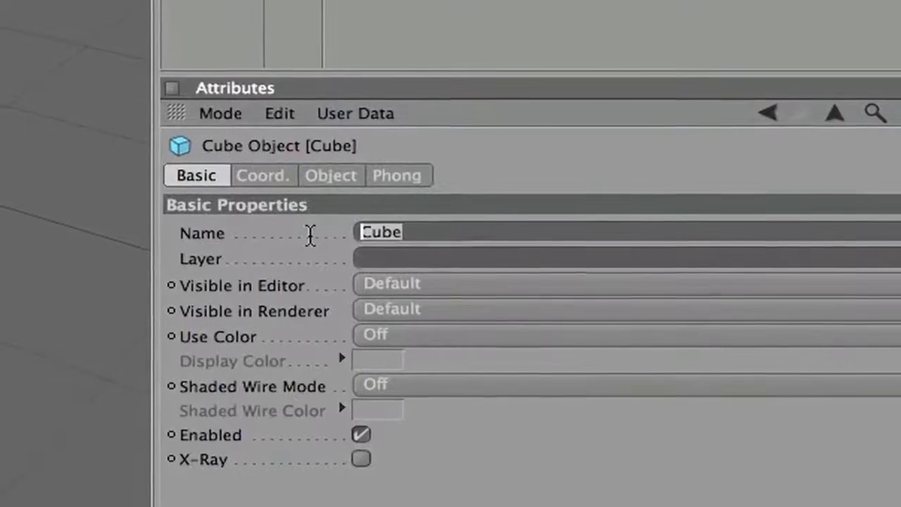
text(Zach)
Change the cube's position coordinates to about X 106 m, Y 62.6 m and Z -32.6 m
click(285, 182)
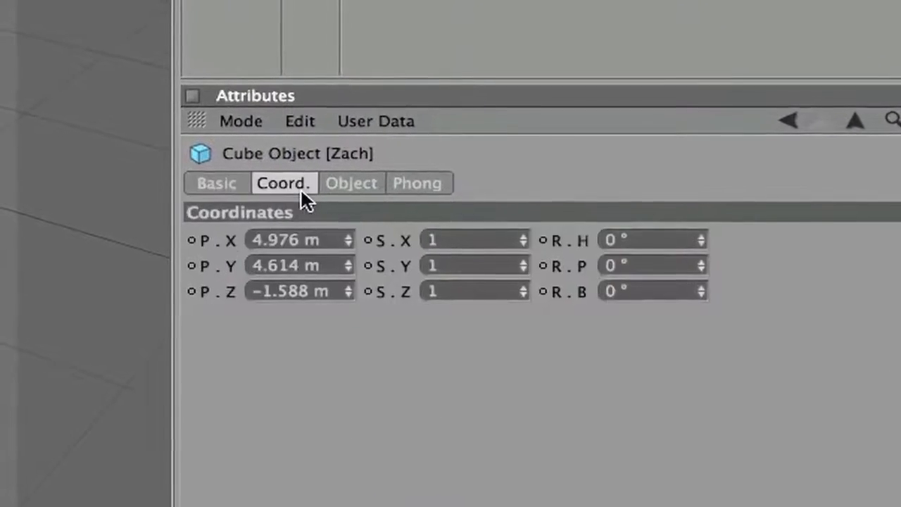
drag(347, 242, 351, 288)
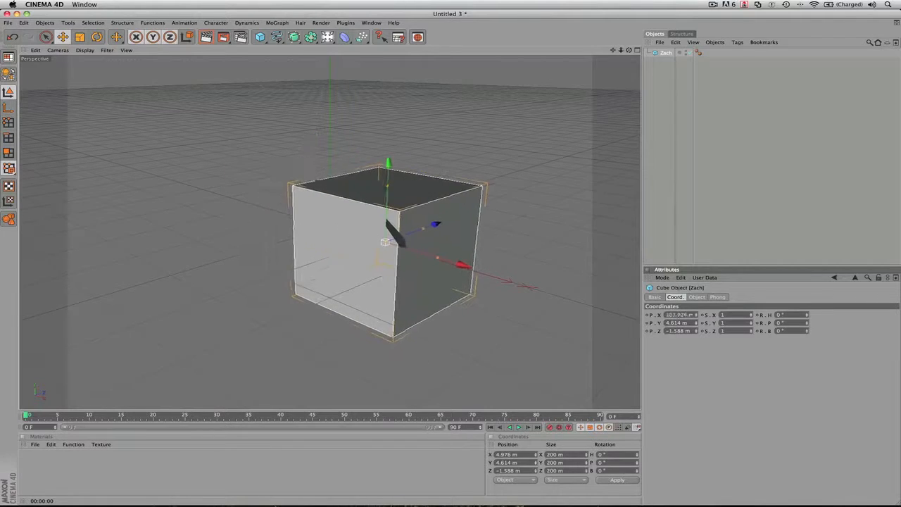
mouse_move(697, 324)
mouse_down()
mouse_move(697, 313)
mouse_move(697, 342)
mouse_move(695, 331)
mouse_up()
Set the cube's X size to 500 m in its object properties
click(696, 297)
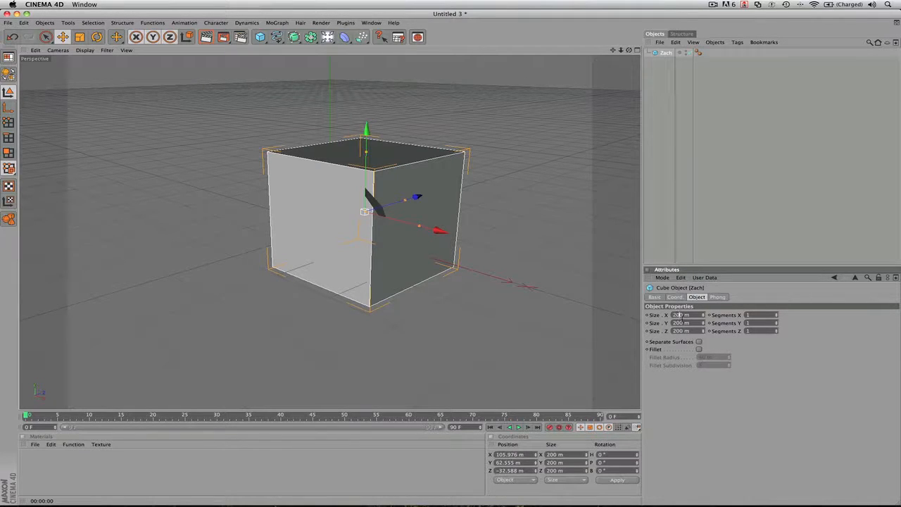
double_click(678, 314)
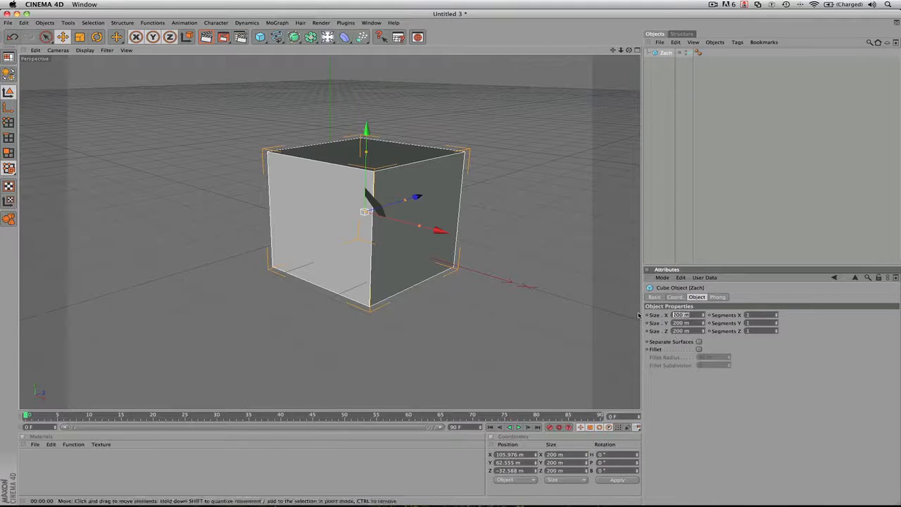
text(500)
key(Return)
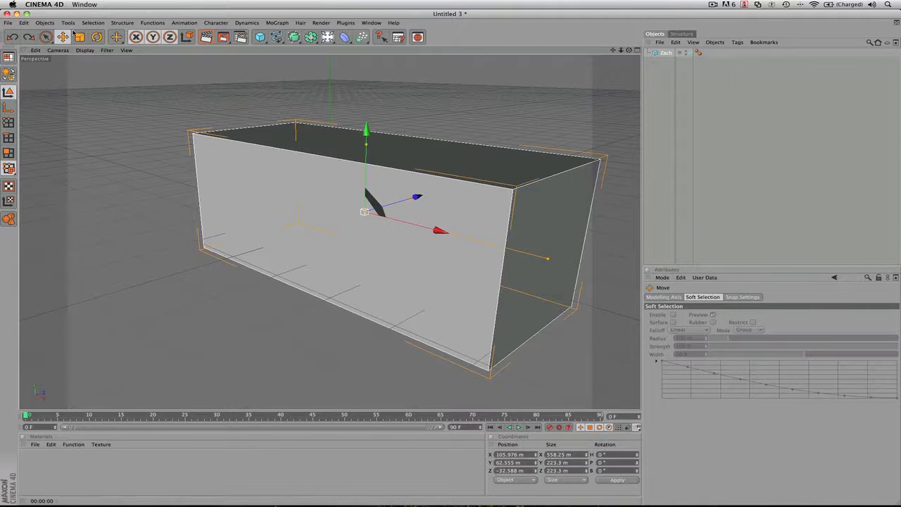
Scale the cube freely and adjust its X size to about 473 m with its resize handle
key(t)
drag(443, 232, 444, 232)
mouse_move(575, 266)
mouse_down()
mouse_move(548, 246)
mouse_move(537, 257)
mouse_move(603, 272)
mouse_move(556, 258)
mouse_move(579, 266)
mouse_up()
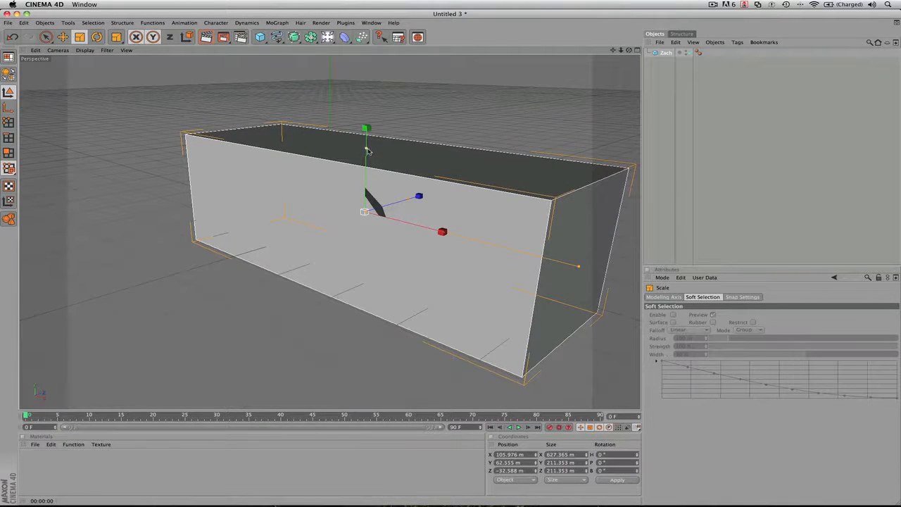
alt+drag(443, 222, 422, 243)
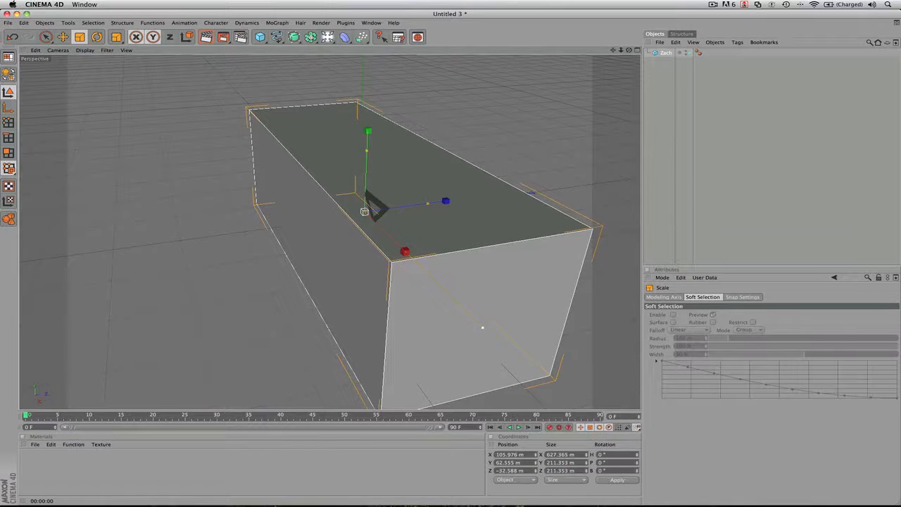
drag(482, 328, 443, 289)
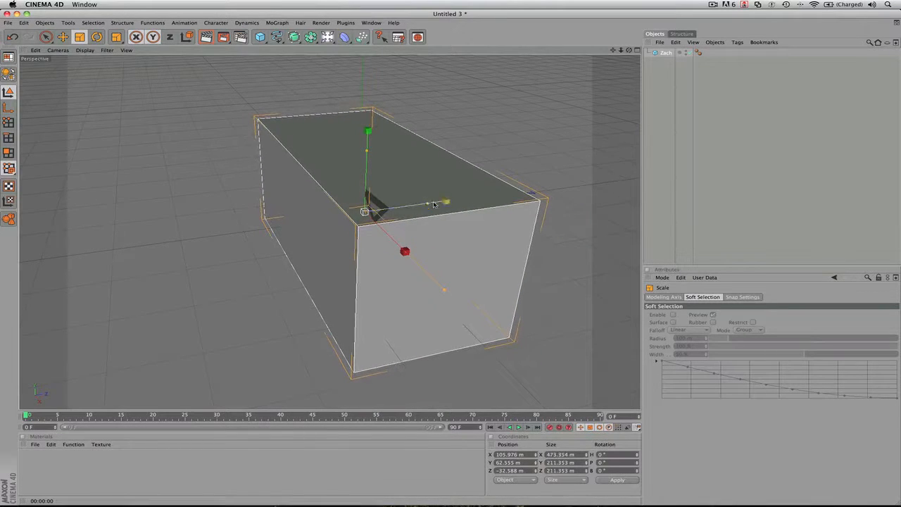
Resize the cube with its handles to a height of about 158 m and an X size of about 424 m
drag(369, 150, 367, 125)
click(433, 255)
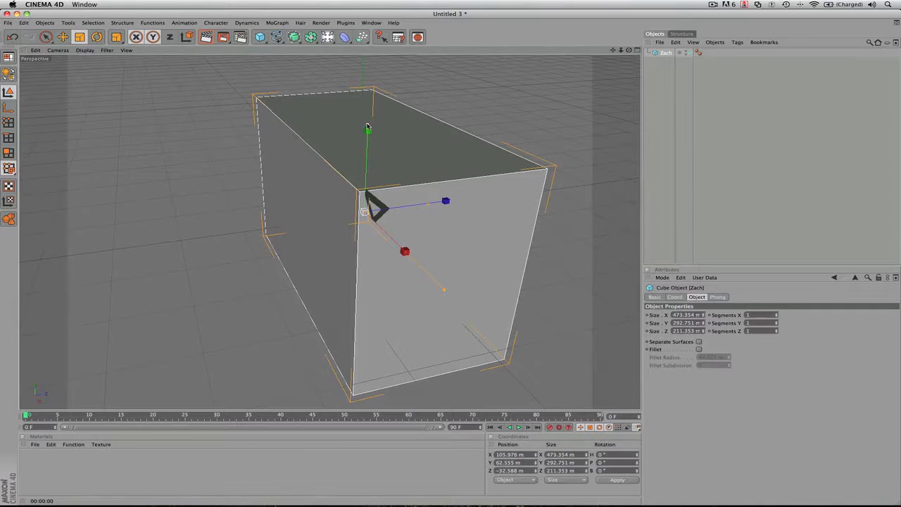
drag(368, 127, 366, 167)
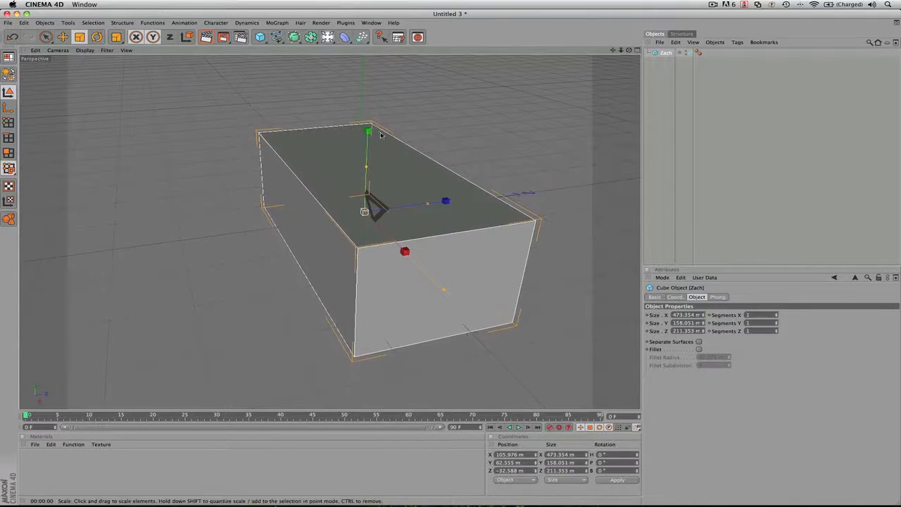
mouse_move(445, 289)
mouse_down()
mouse_move(449, 301)
mouse_move(472, 306)
mouse_move(432, 297)
mouse_up()
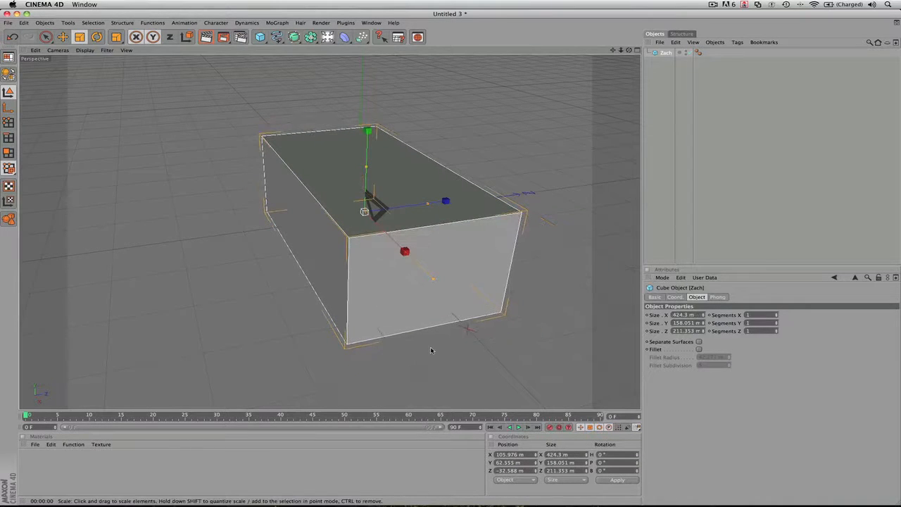
Set the cube's X, Y and Z sizes to 200 m each
mouse_move(432, 350)
alt+mouse_down()
mouse_move(374, 372)
mouse_move(485, 346)
mouse_move(457, 334)
mouse_move(427, 348)
alt+mouse_up()
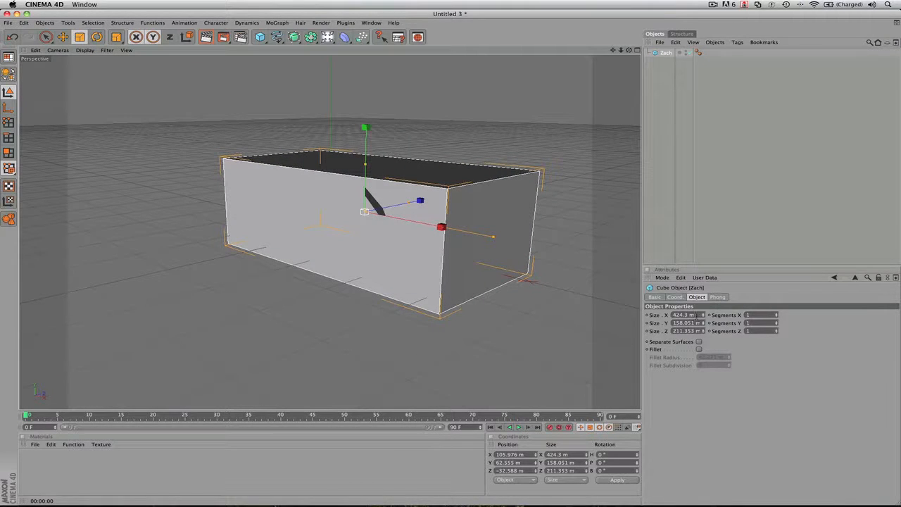
drag(697, 316, 616, 310)
text(200)
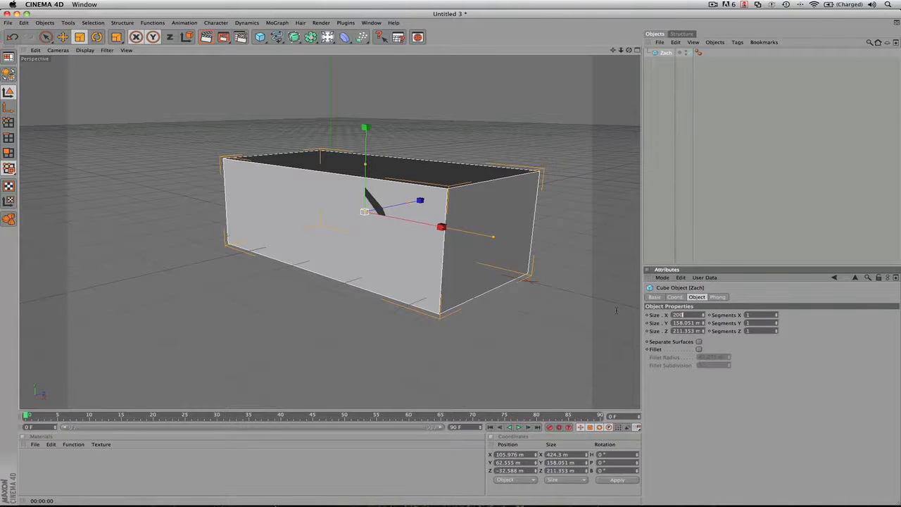
key(Tab)
text(200)
key(Tab)
text(200)
key(Return)
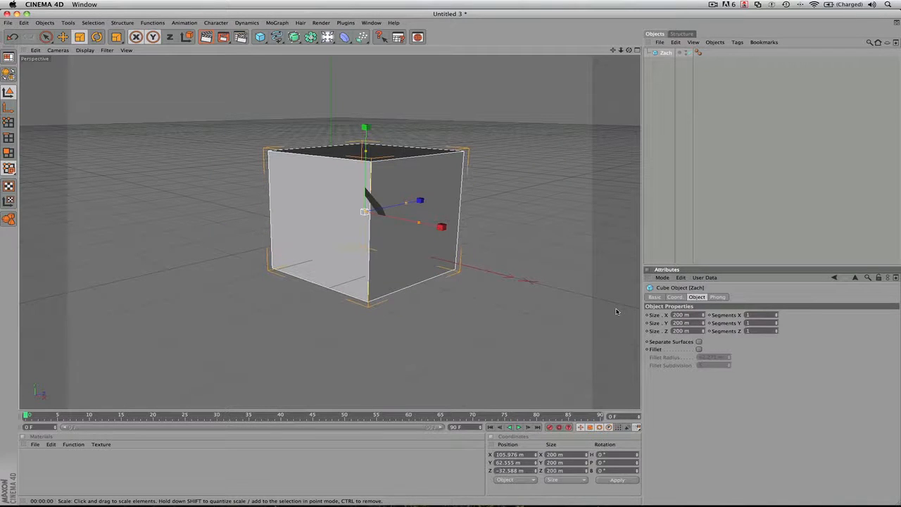
Adjust the cube's segment count to try out its subdivision
key(t)
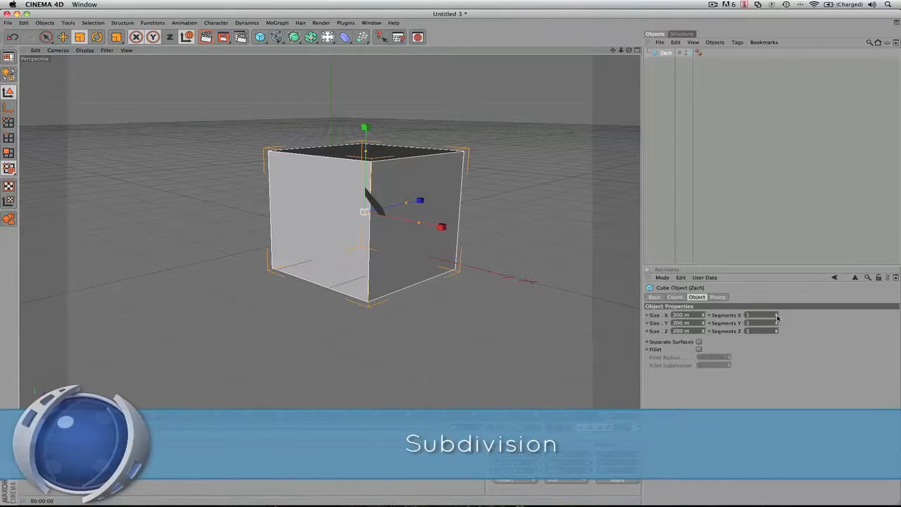
mouse_move(777, 319)
mouse_down()
mouse_move(777, 295)
mouse_move(777, 340)
mouse_move(777, 321)
mouse_up()
Add a sphere primitive to the scene and delete the cube
drag(260, 37, 337, 45)
click(413, 161)
key(Delete)
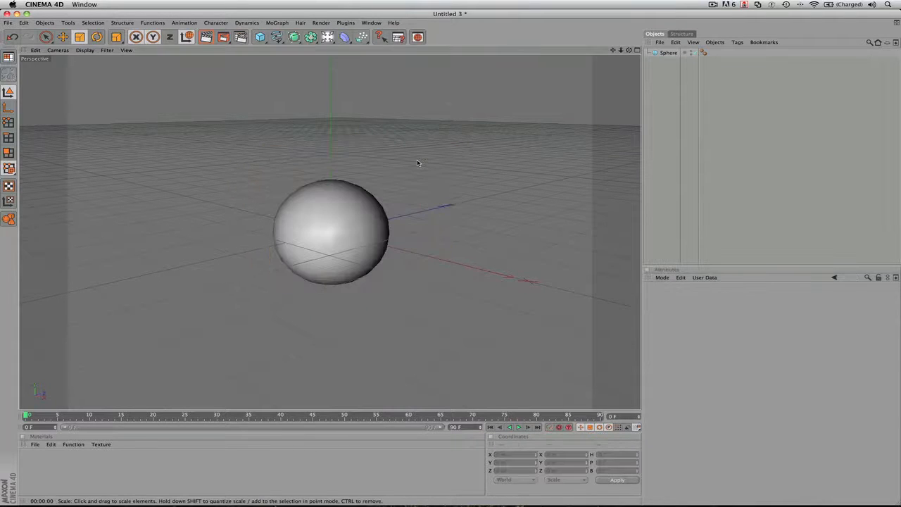
Reduce the sphere's segments to 1, then raise them to 9 and set its radius to about 100.1 m
click(353, 217)
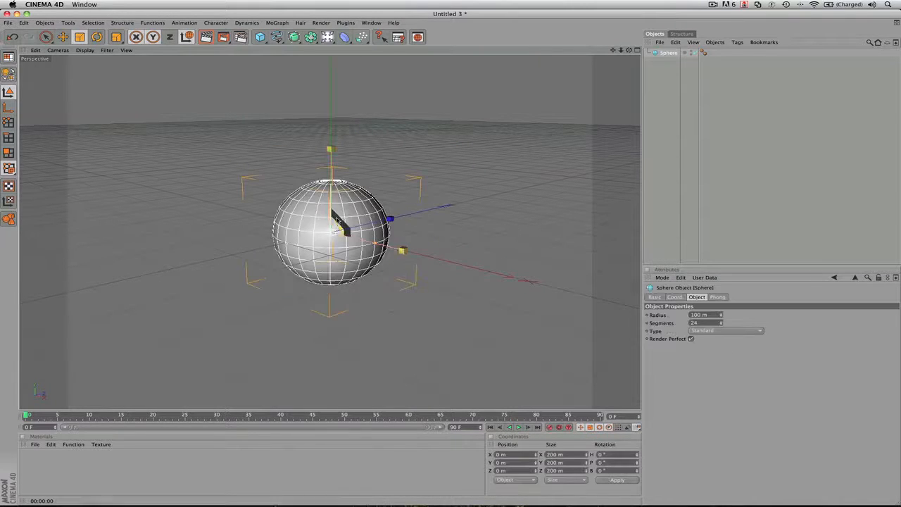
click(697, 297)
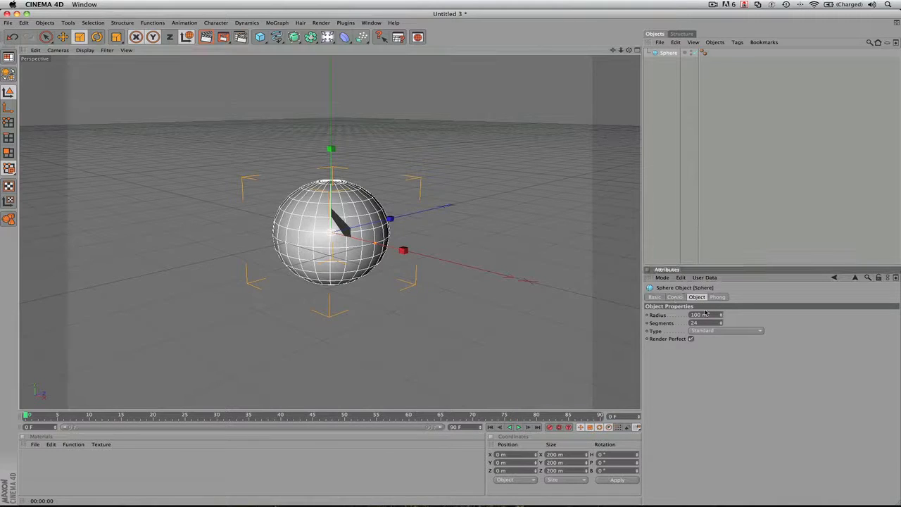
mouse_move(721, 324)
mouse_down()
mouse_move(721, 345)
mouse_move(721, 325)
mouse_up()
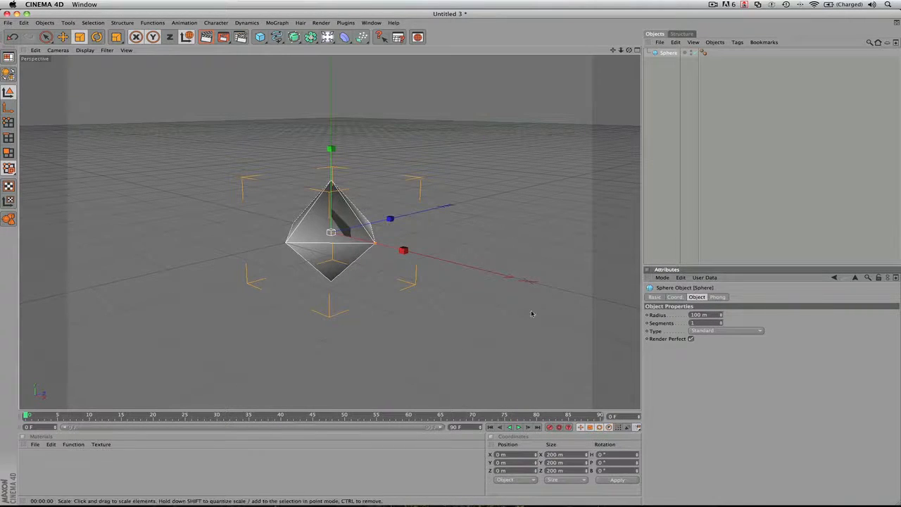
alt+drag(434, 285, 395, 278)
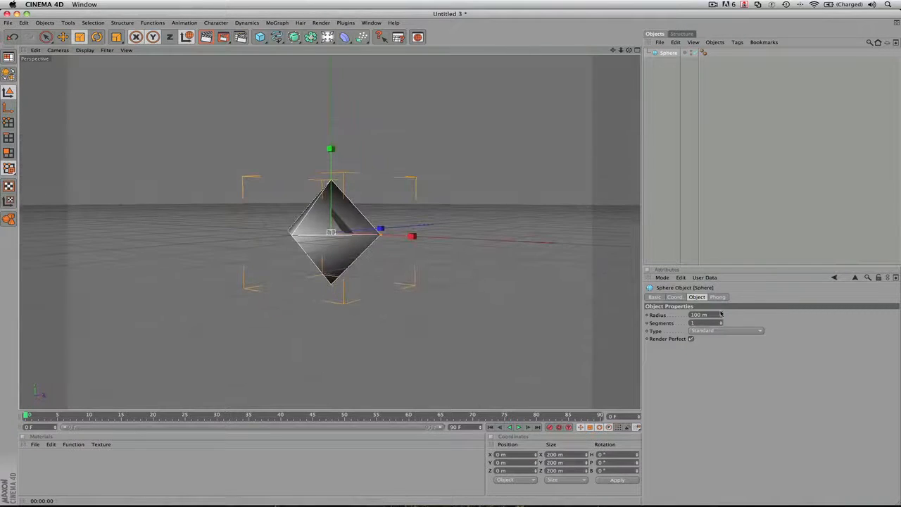
drag(721, 324, 721, 352)
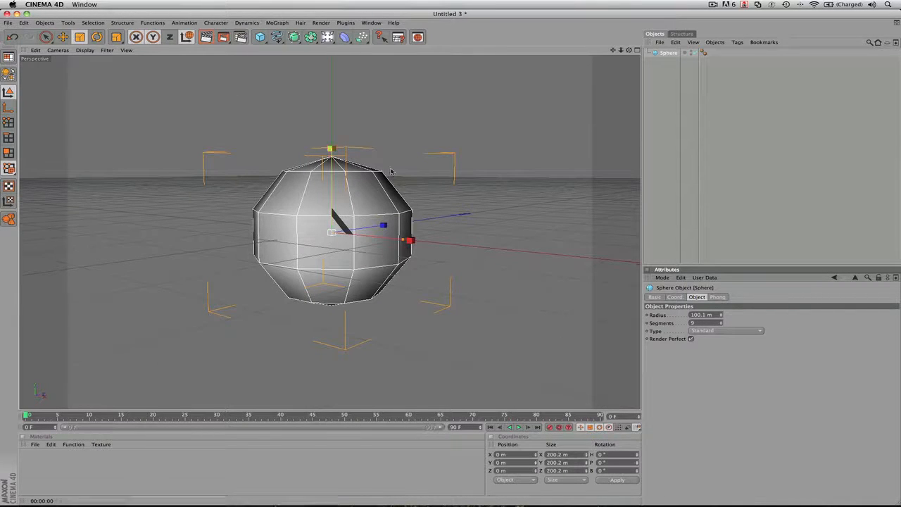
Render the active view to examine how smooth the low-segment sphere looks, then leave the render
mouse_move(338, 225)
alt+mouse_down()
mouse_move(320, 243)
mouse_move(329, 230)
alt+mouse_up()
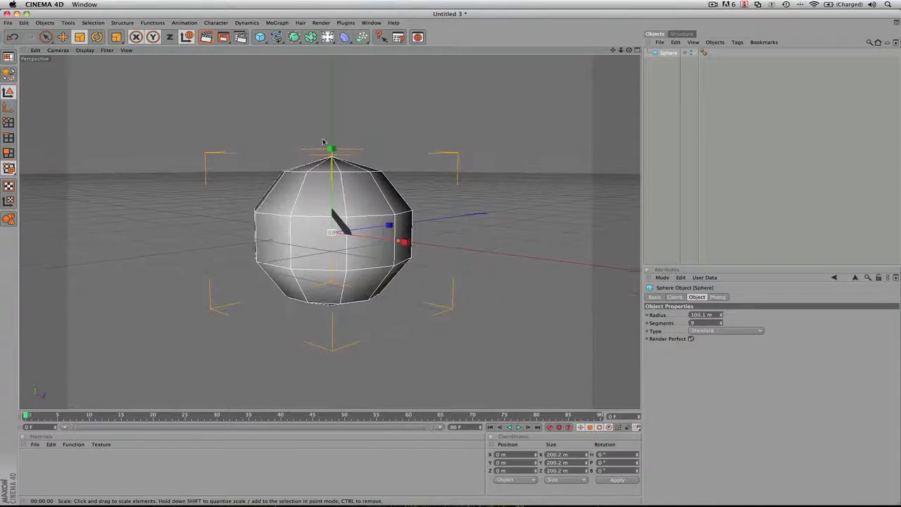
click(207, 38)
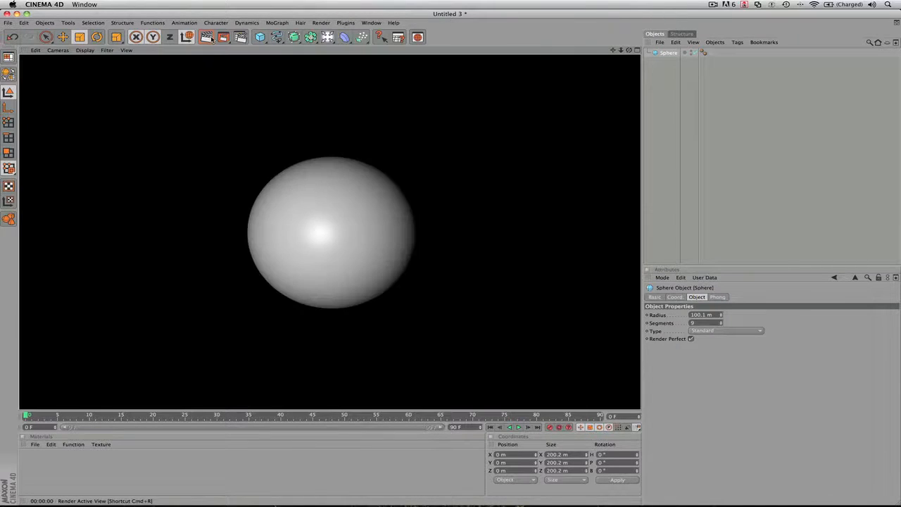
click(254, 195)
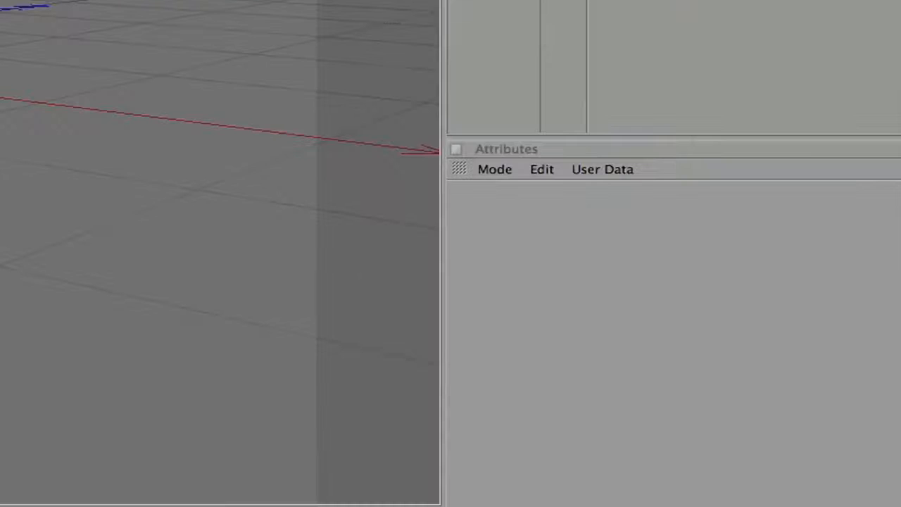
Reselect the sphere and turn off its Render Perfect option
click(334, 206)
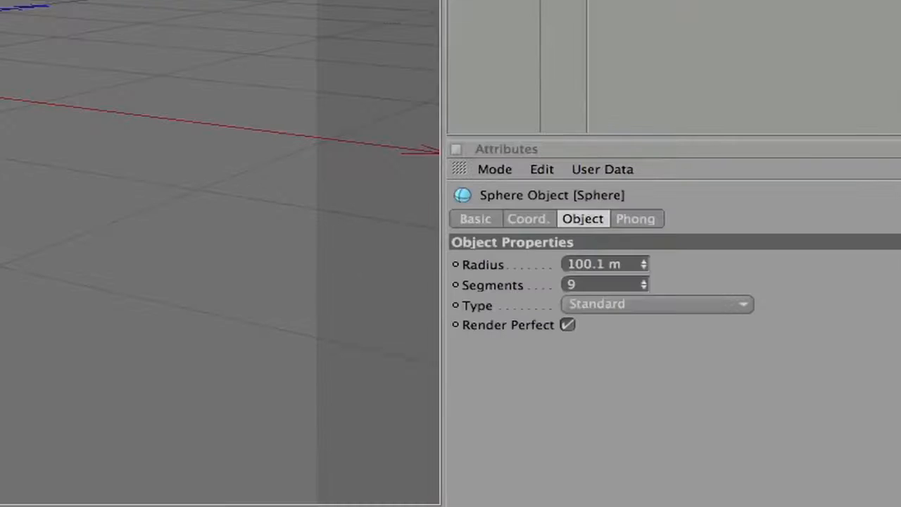
click(568, 324)
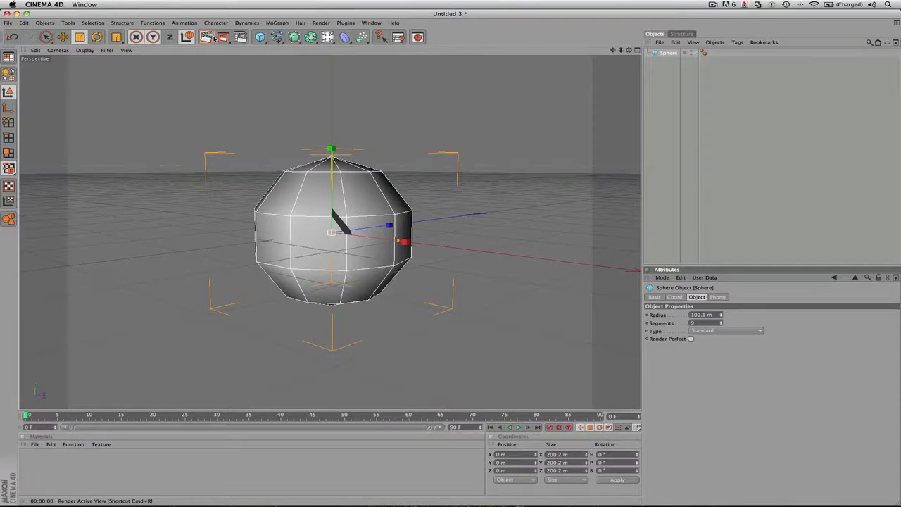
Render the active view to examine the sphere with Render Perfect off, then leave the render
click(205, 38)
drag(429, 262, 443, 261)
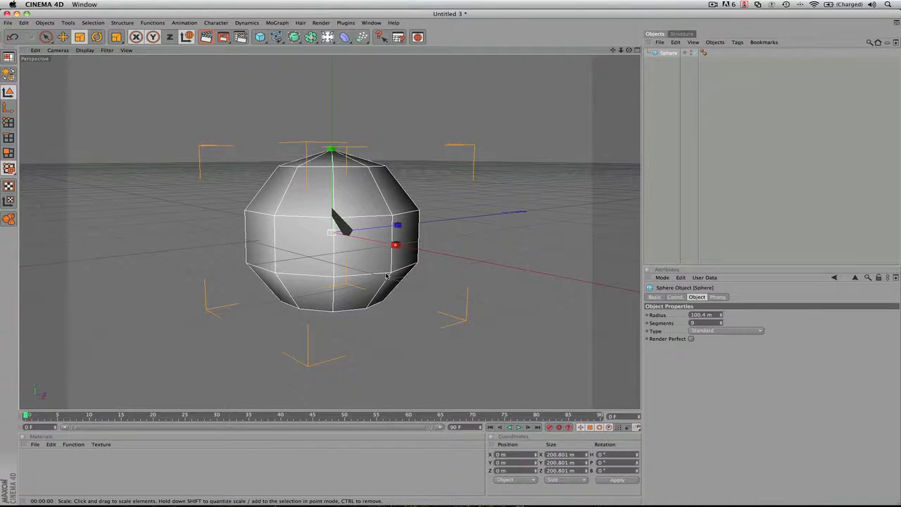
Try the Points and Edges modes, settle on Polygons mode, and scale the sphere to a radius of about 100.888 m
scroll(386, 275, up, 5)
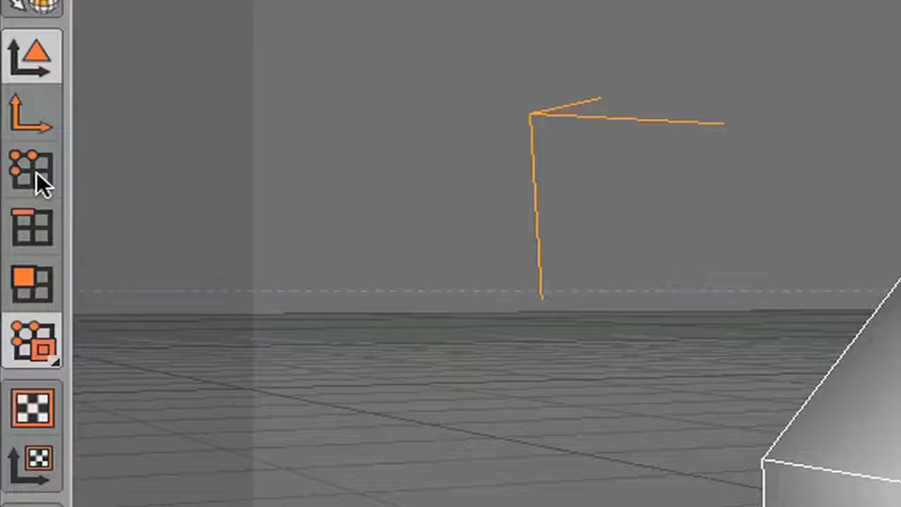
click(10, 124)
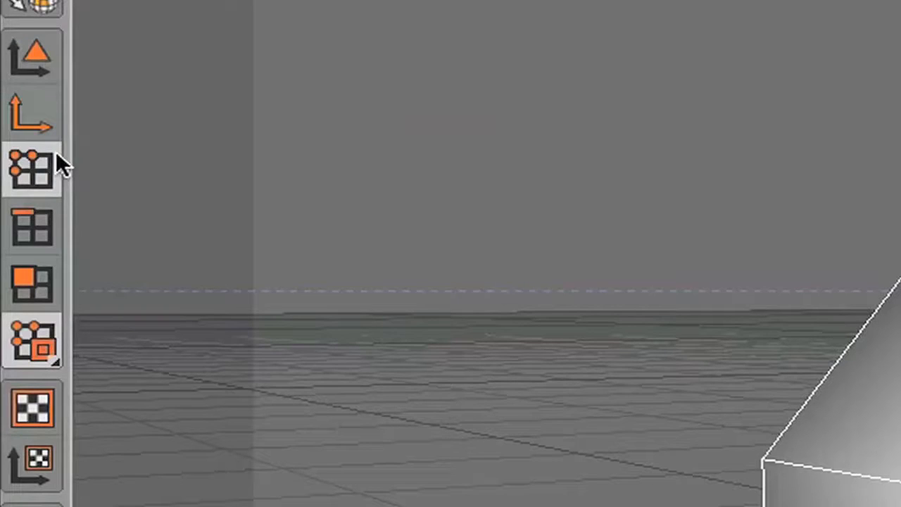
click(55, 227)
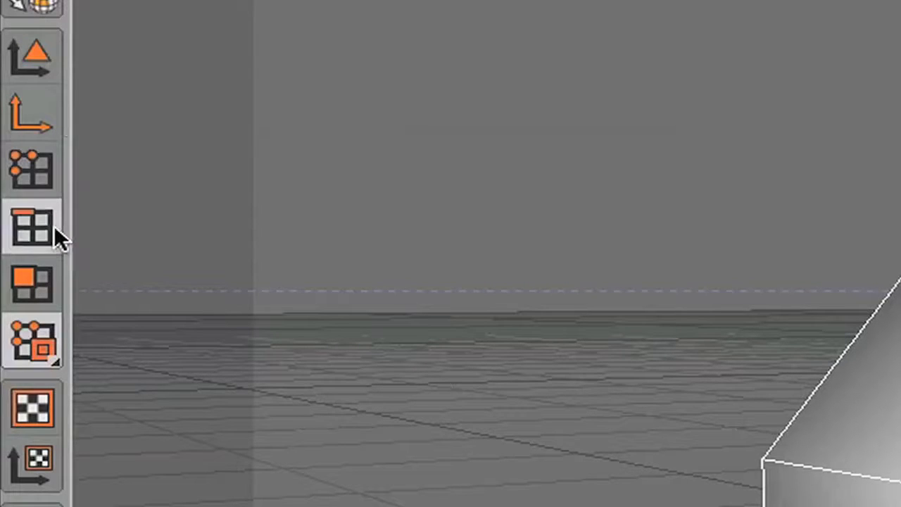
click(49, 271)
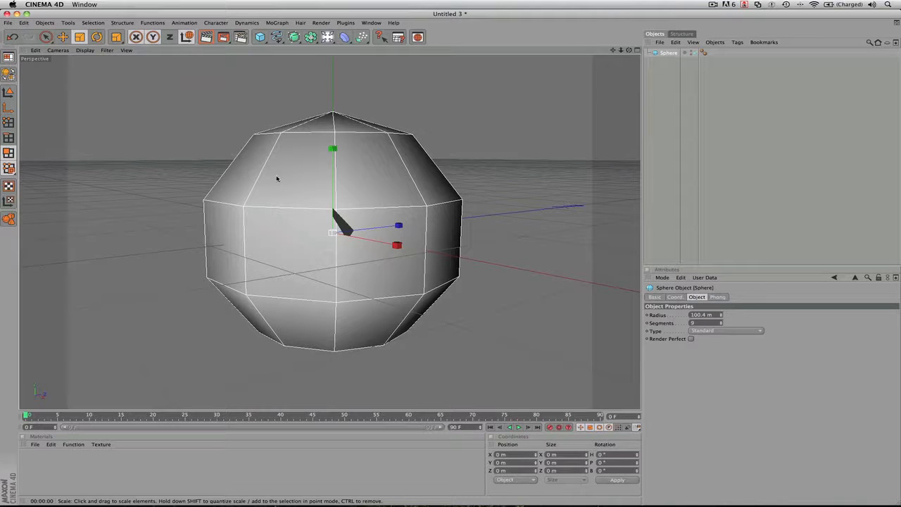
drag(398, 190, 393, 178)
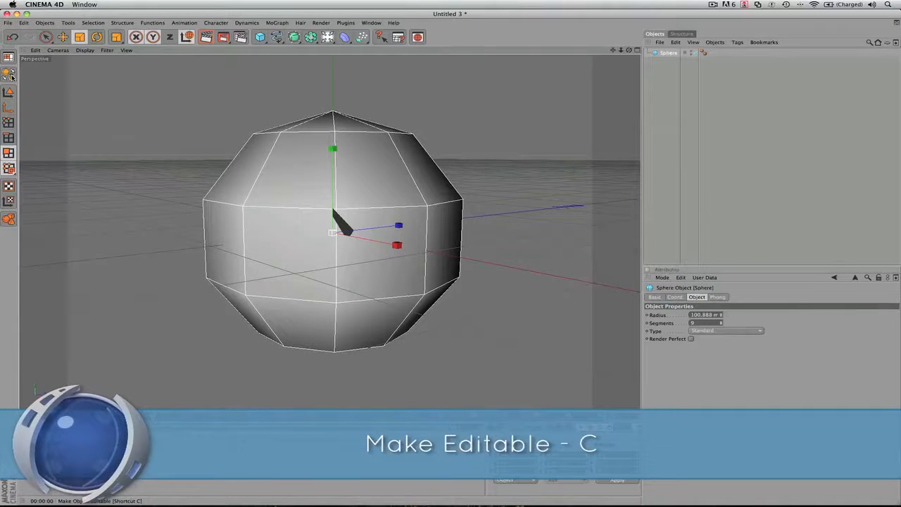
Make the sphere primitive editable and activate Polygons mode
click(11, 76)
click(282, 238)
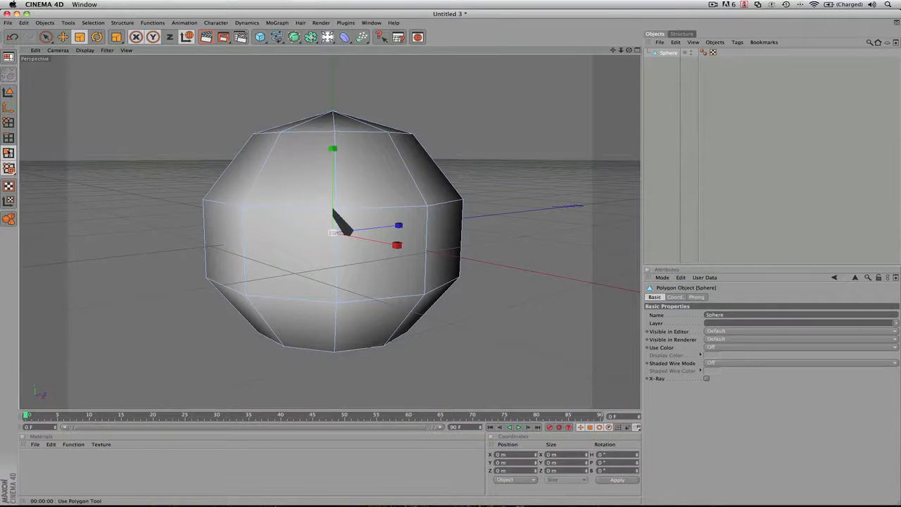
click(8, 153)
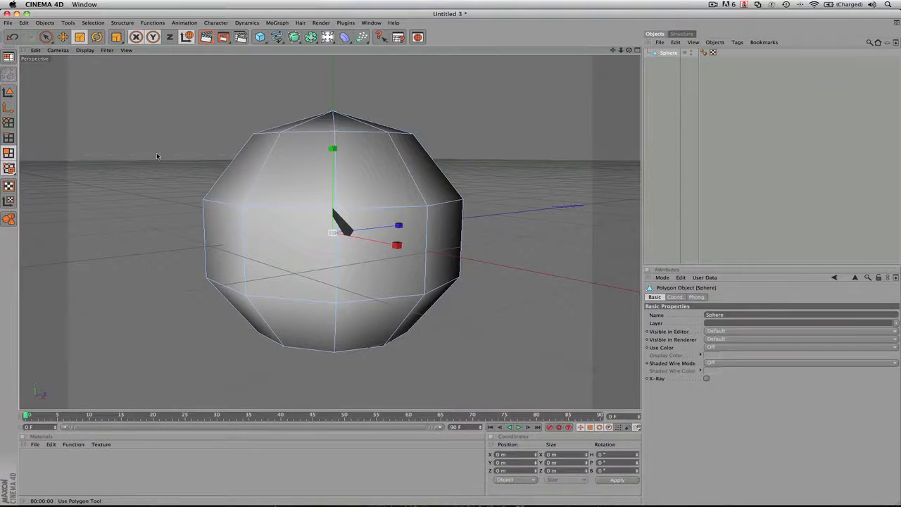
Delete the two neighbouring front polygons in the sphere's upper row
click(303, 188)
key(Delete)
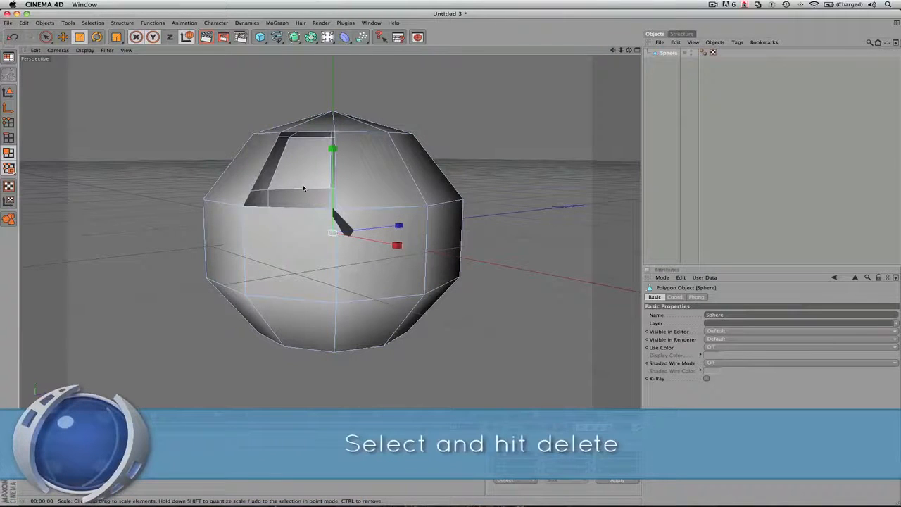
mouse_move(364, 352)
alt+mouse_down()
mouse_move(394, 395)
mouse_move(427, 412)
mouse_move(394, 365)
mouse_move(362, 360)
mouse_move(370, 357)
alt+mouse_up()
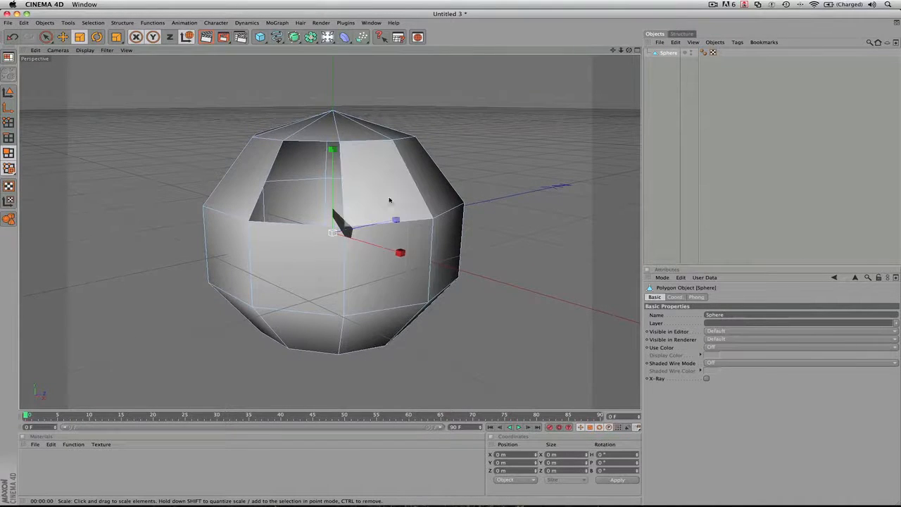
click(387, 186)
key(Delete)
scroll(386, 186, down, 4)
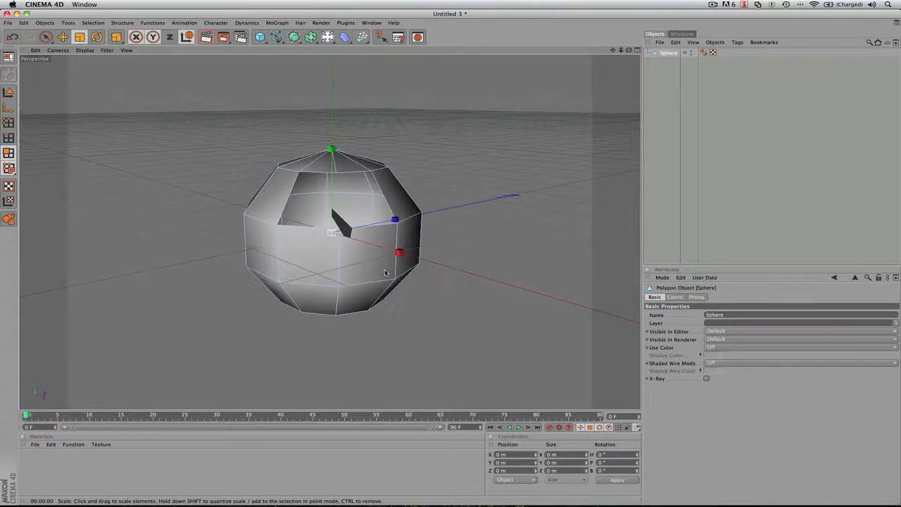
Delete the two front polygons in the sphere's middle row, directly below the opening, and inspect the interior
scroll(377, 272, up, 1)
click(359, 276)
key(Delete)
click(305, 282)
key(Delete)
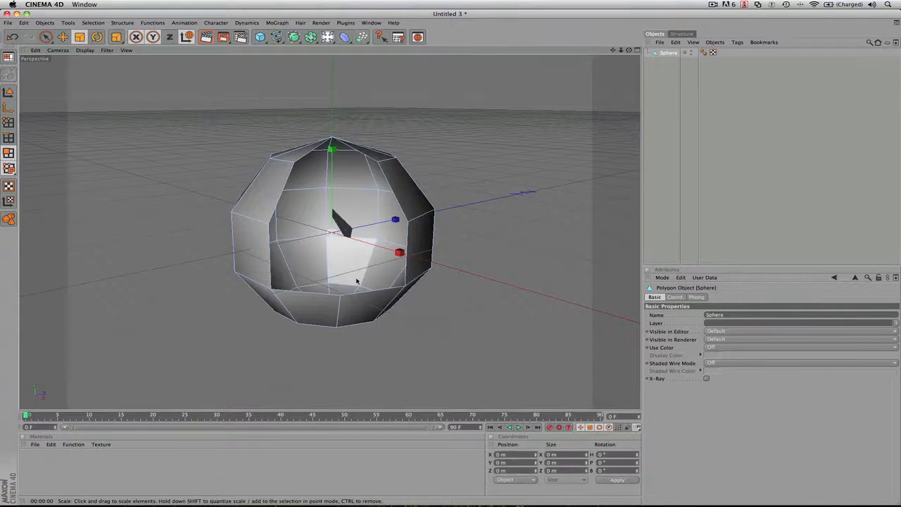
alt+drag(395, 271, 373, 344)
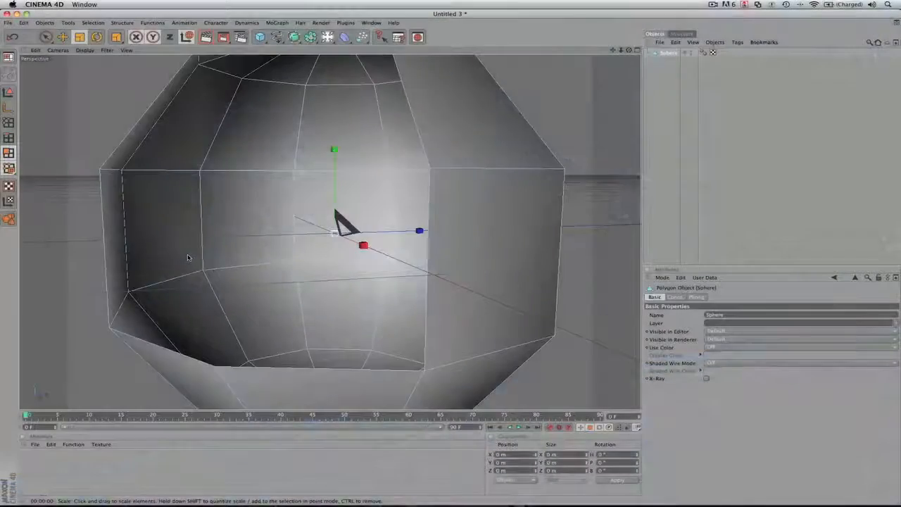
scroll(188, 257, down, 5)
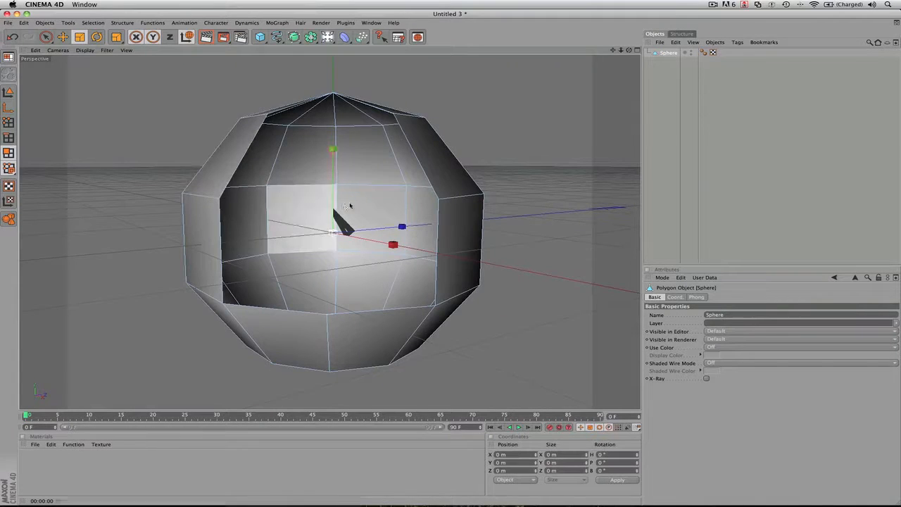
Switch to Points mode and select the loose points left floating in the opening, dismissing the point coordinates dialog
click(8, 123)
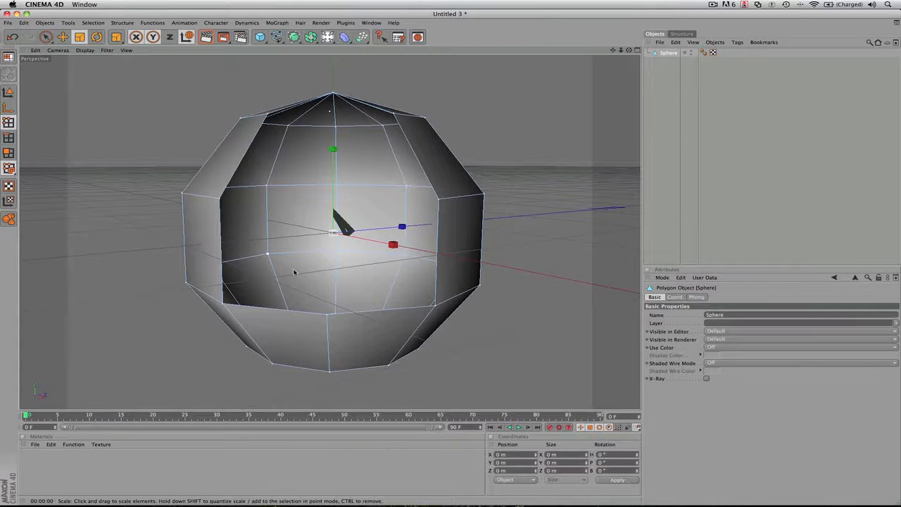
alt+drag(295, 273, 359, 160)
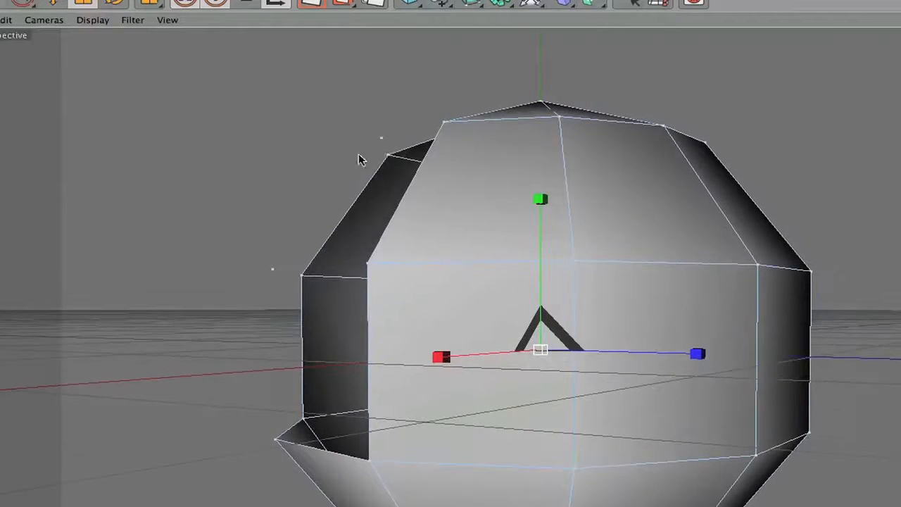
click(381, 138)
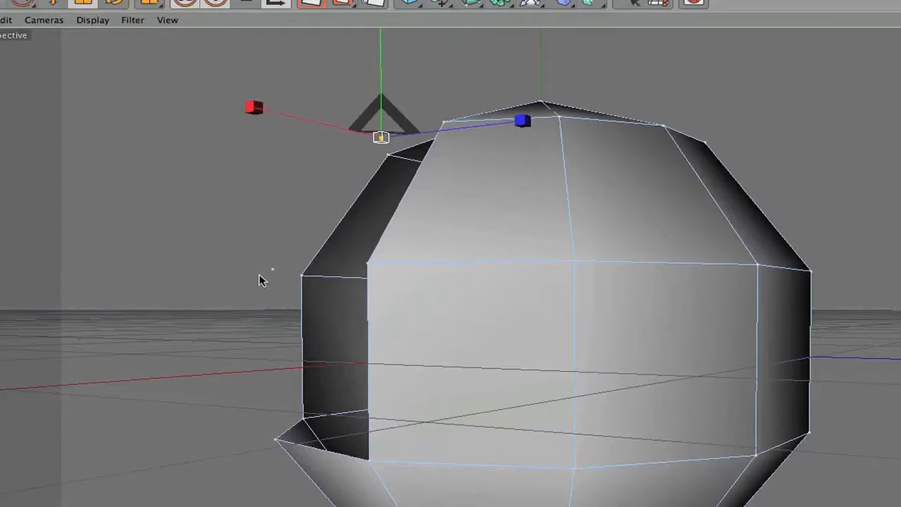
ctrl+click(274, 271)
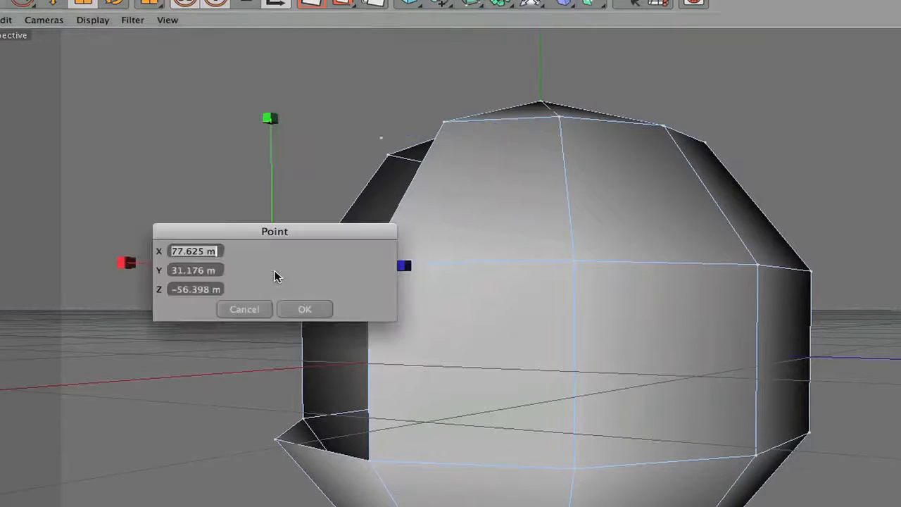
click(270, 310)
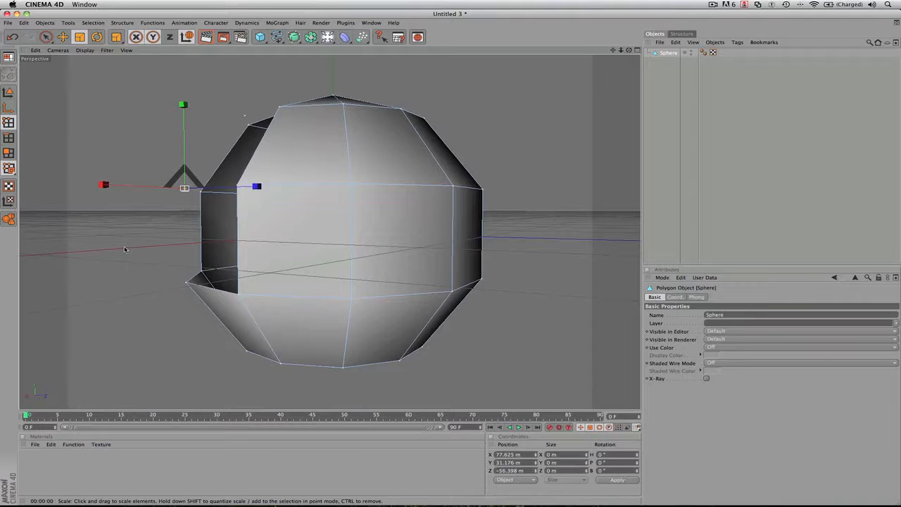
Delete the two loose points floating outside the sphere's opening
alt+drag(164, 378, 106, 345)
alt+drag(113, 179, 119, 249)
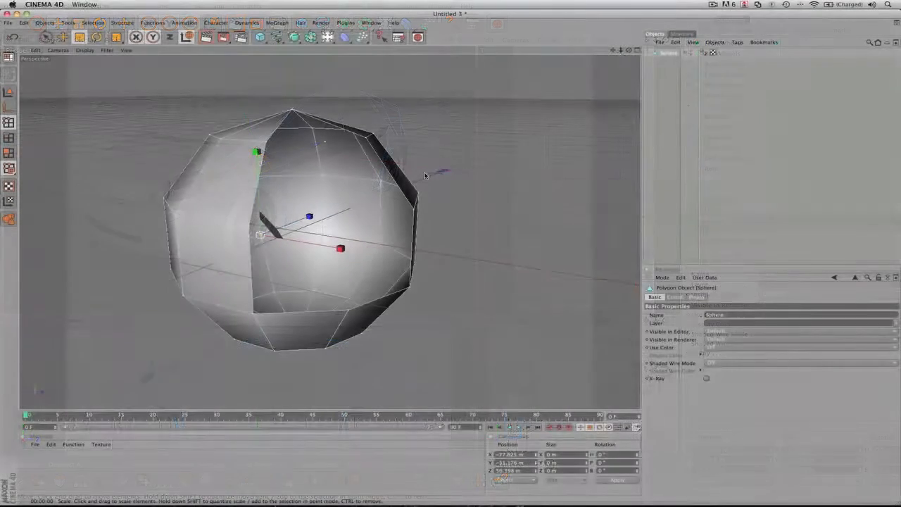
drag(358, 203, 359, 203)
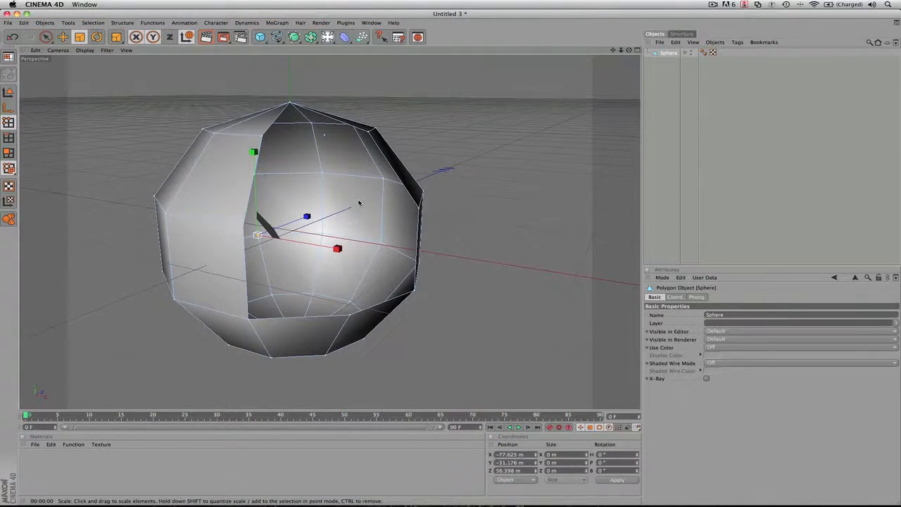
scroll(358, 203, up, 2)
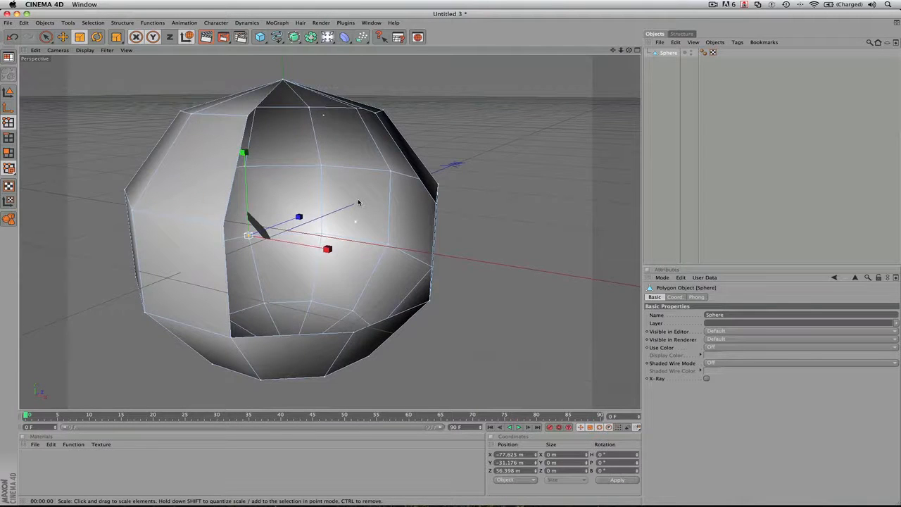
alt+drag(358, 203, 498, 167)
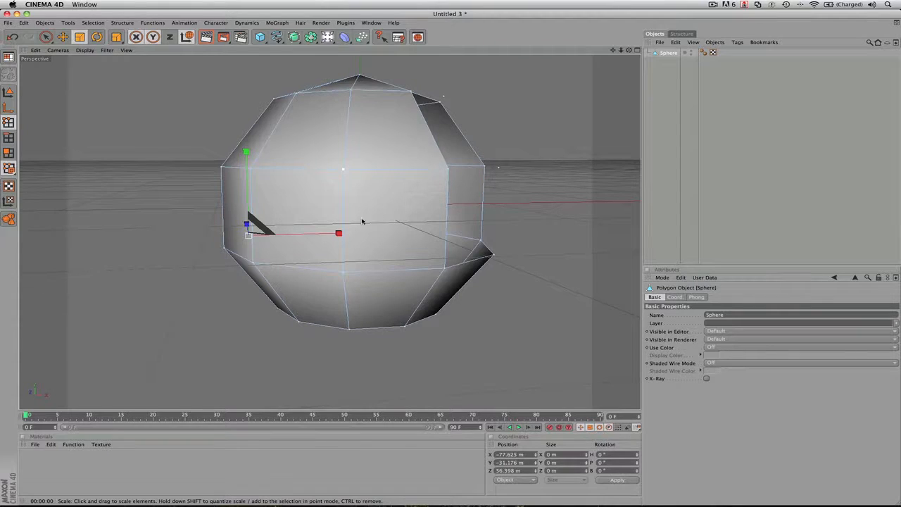
click(442, 96)
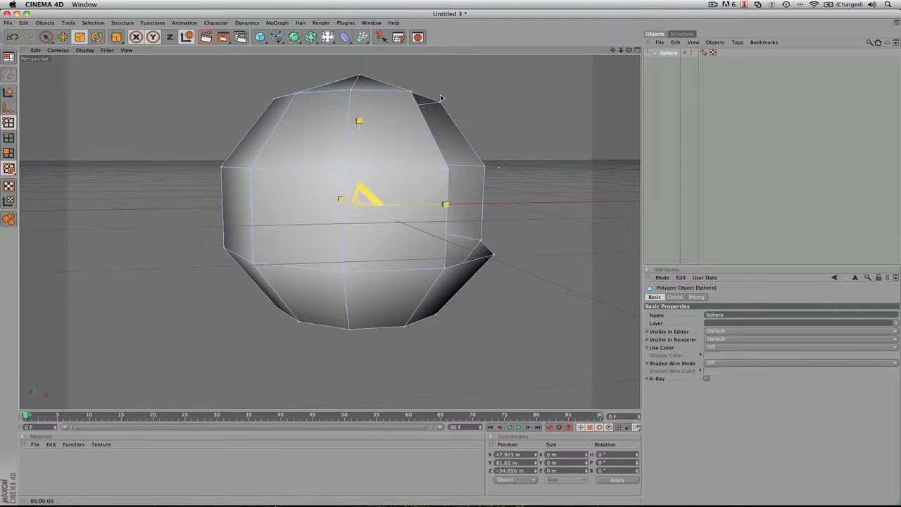
click(497, 167)
alt+drag(524, 186, 458, 125)
Undo the point and polygon deletions until the sphere is whole again
key(super+z)
key(super+z)
key(super+z)
key(super+z)
key(super+z)
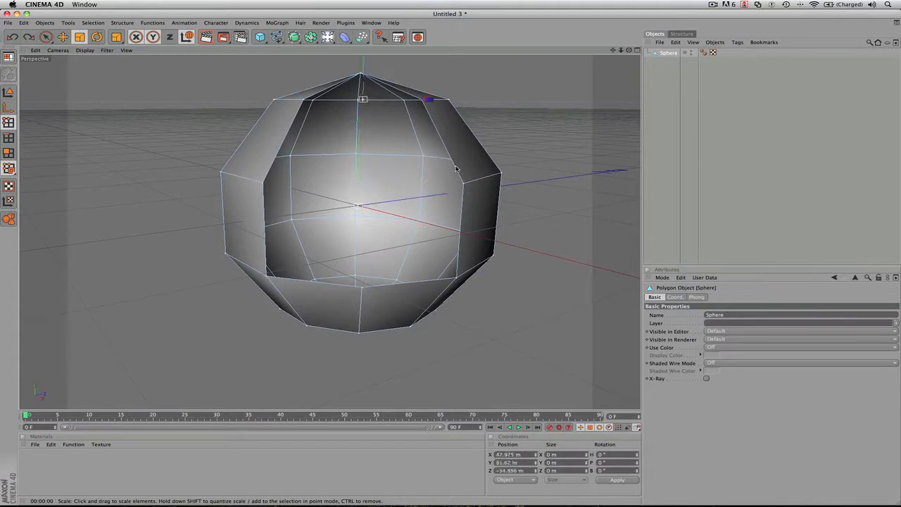
key(super+z)
key(super+z)
key(super+z)
key(super+z)
key(super+z)
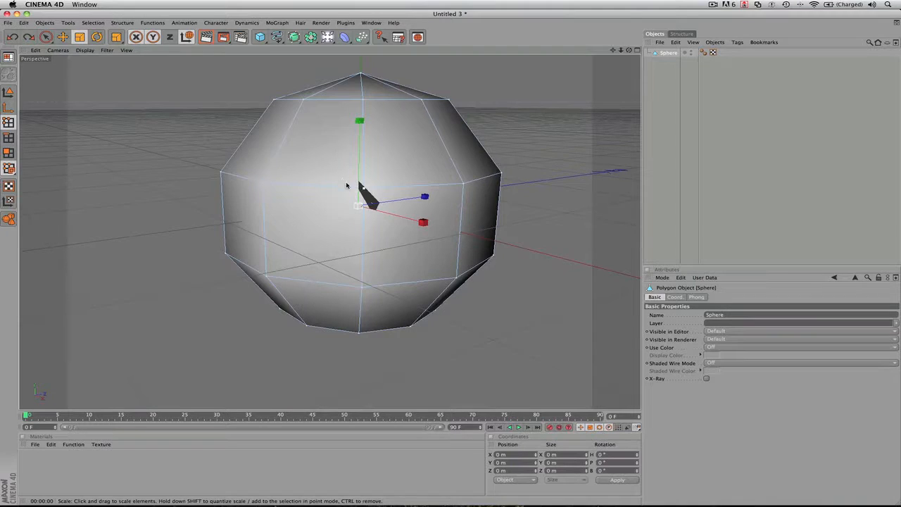
With the Move tool, delete the front point on the sphere's upper ring and the point directly below it
click(383, 195)
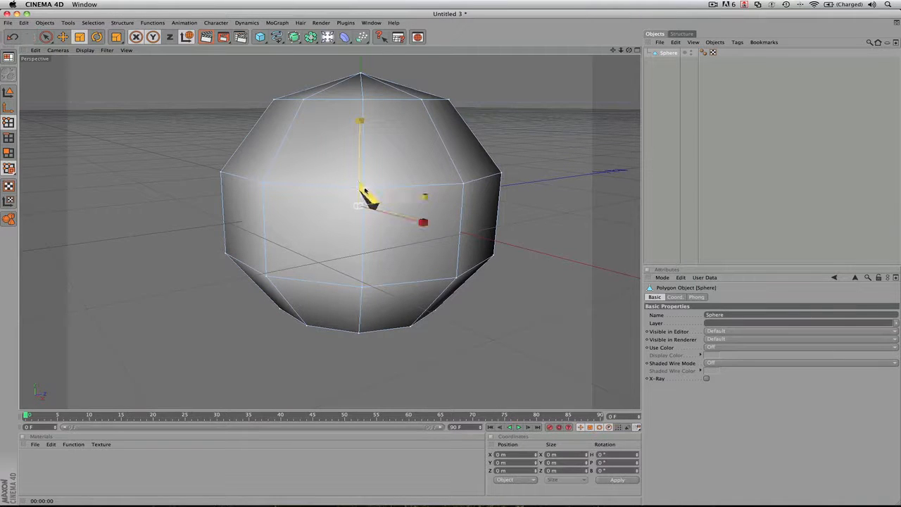
key(e)
drag(360, 99, 365, 102)
alt+drag(380, 188, 375, 190)
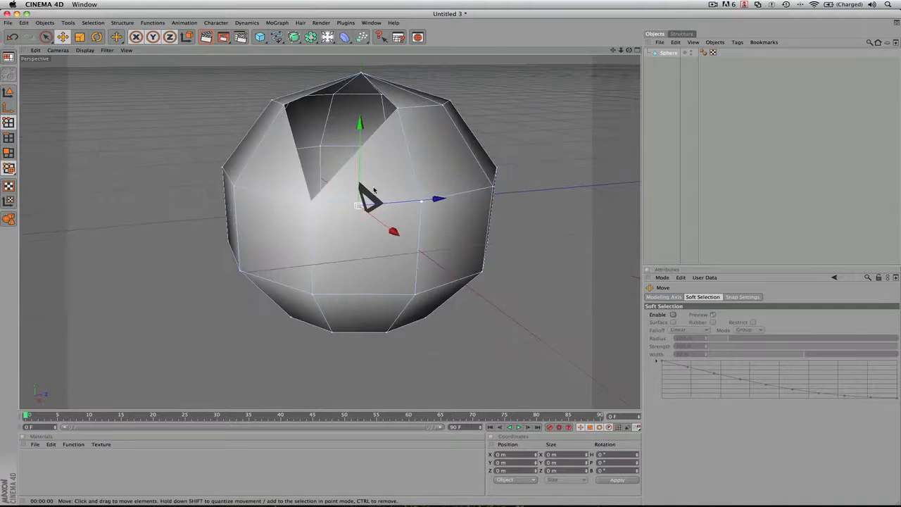
click(313, 202)
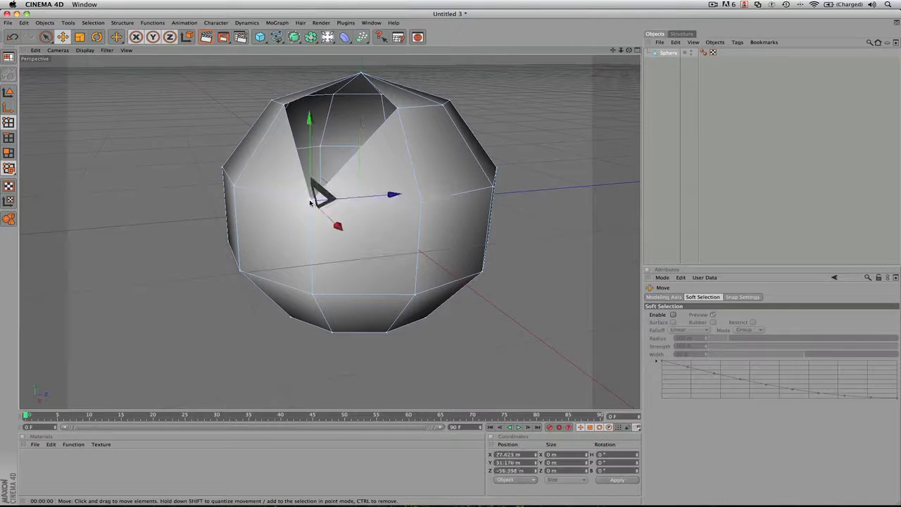
key(Delete)
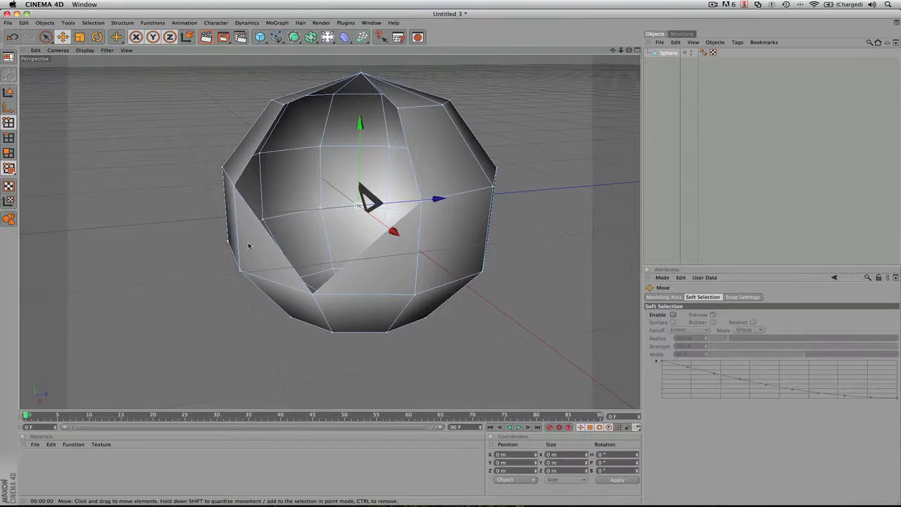
Switch to Polygons mode and delete the leftover triangular polygons at the lower left and lower right of the opening
click(14, 153)
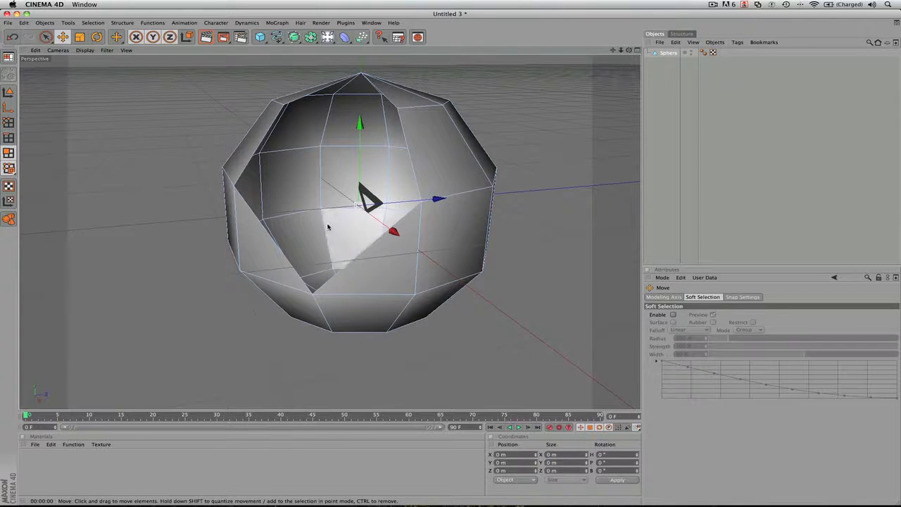
click(262, 240)
key(Delete)
key(super+z)
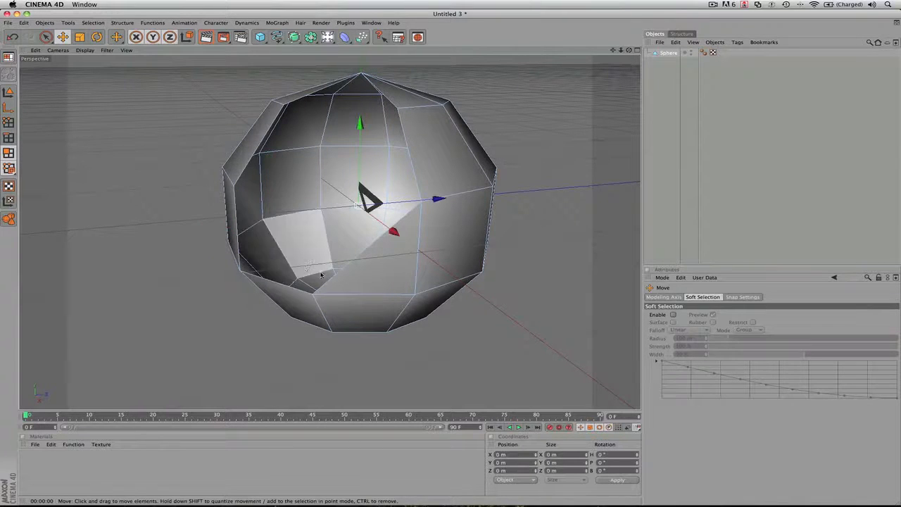
click(366, 282)
key(Delete)
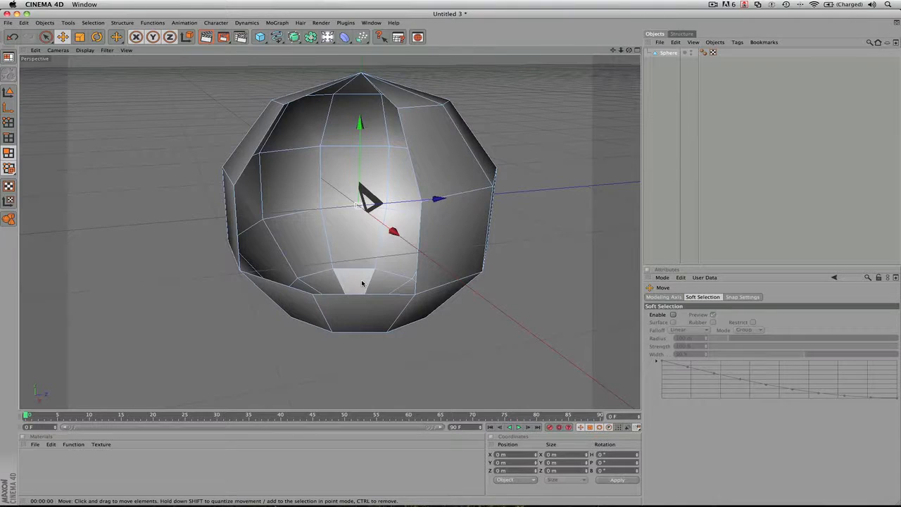